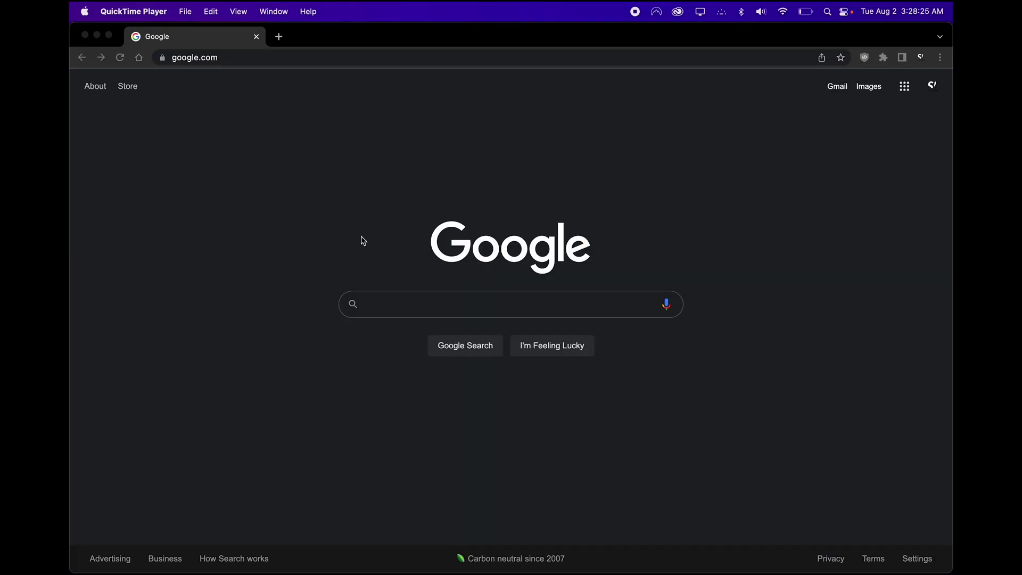
left_click(84, 11)
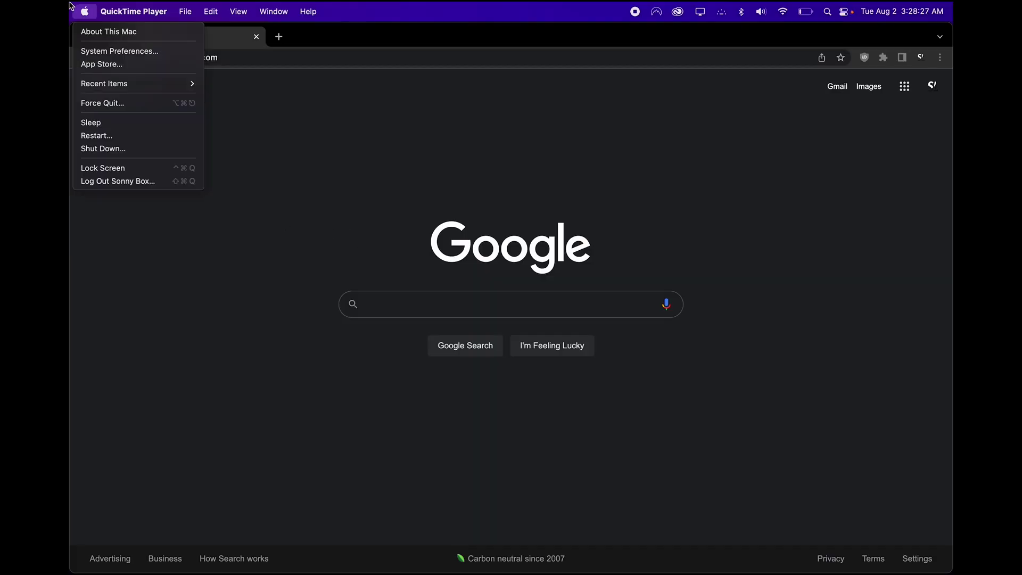
left_click(99, 30)
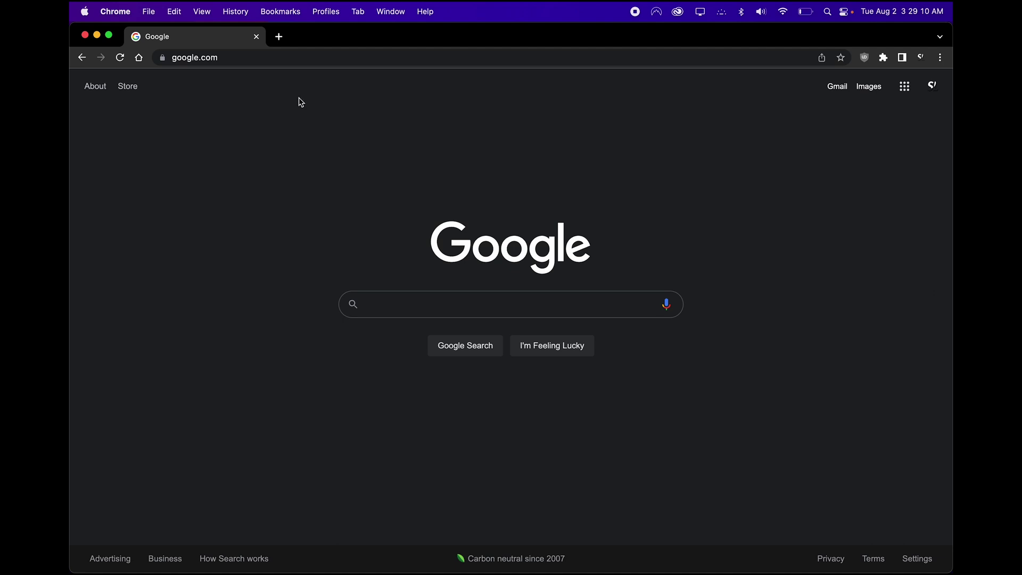
Search for 'pixel factory images' and open Google's Factory Images page at the marlin Pixel XL table
left_click(315, 59)
type("pix")
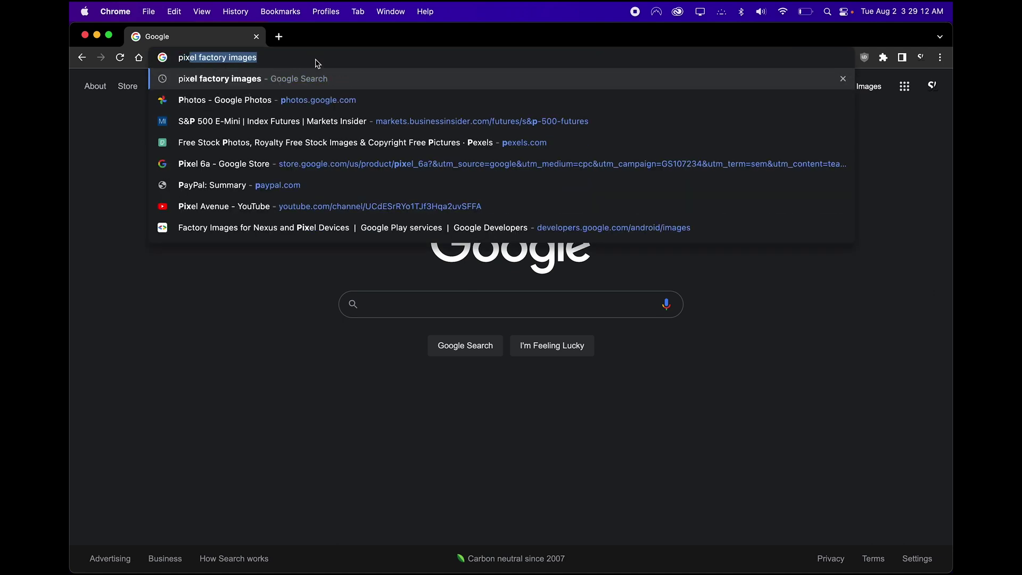
type("el factory images")
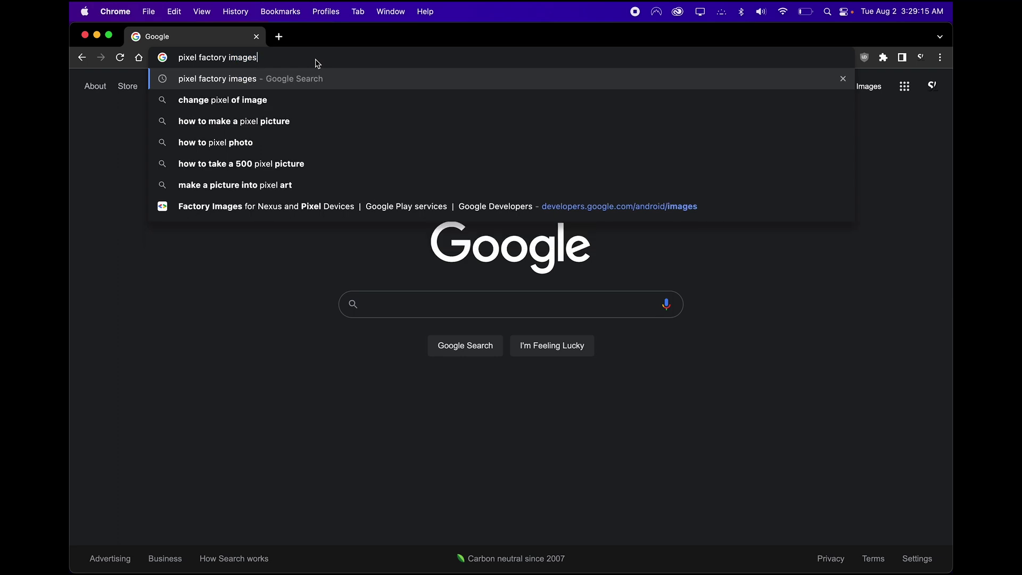
key("Return")
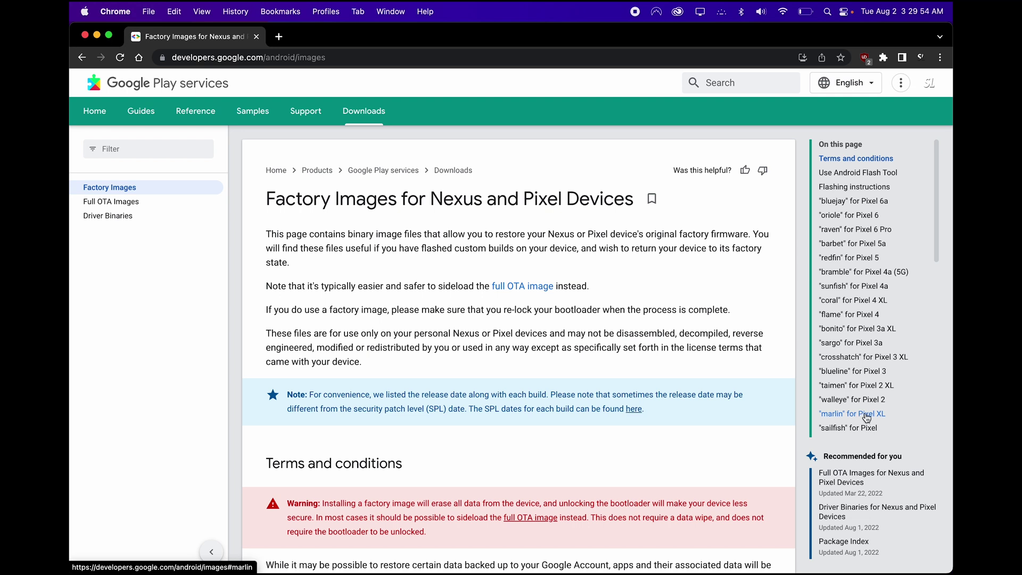
left_click(866, 416)
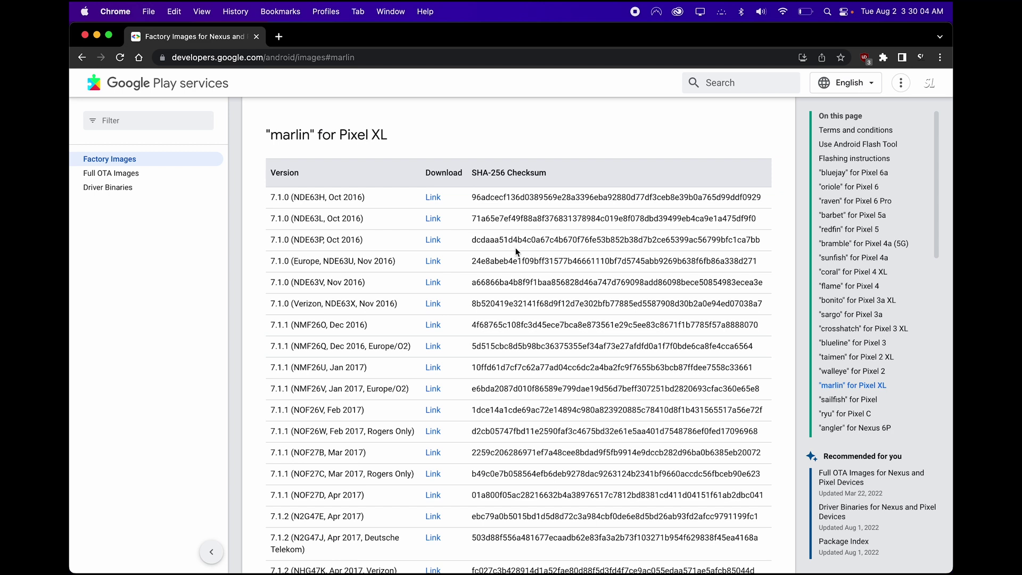
Jump to the "taimen" for Pixel 2 XL downloads table
left_click(869, 358)
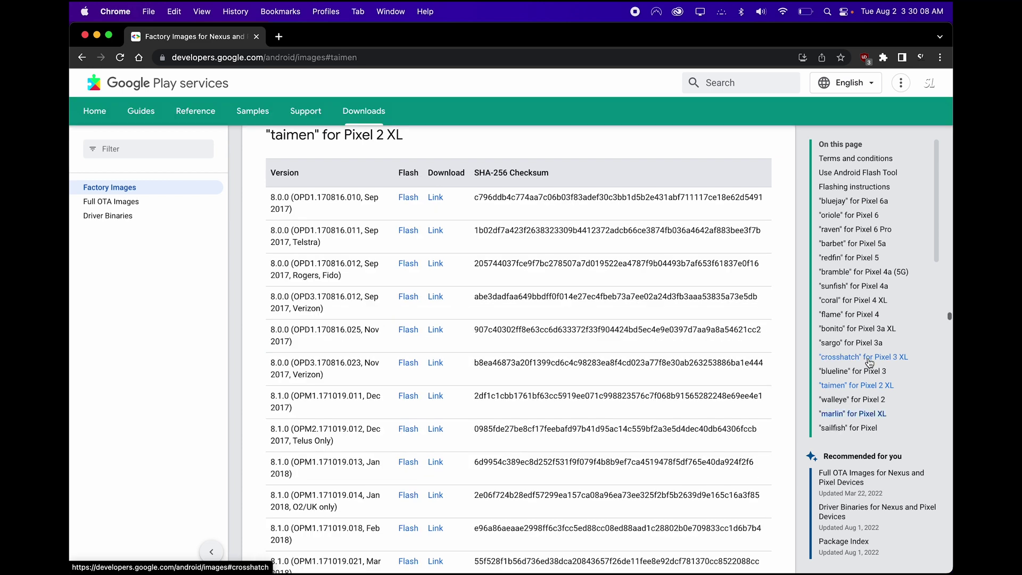
scroll(361, 286, "up", 1)
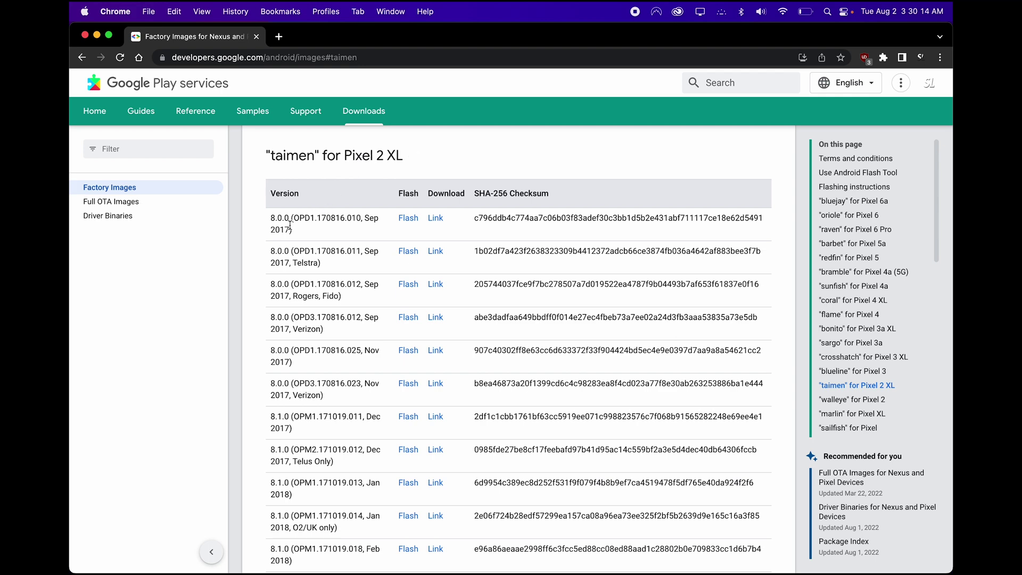
scroll(290, 232, "down", 1)
scroll(289, 232, "down", 10)
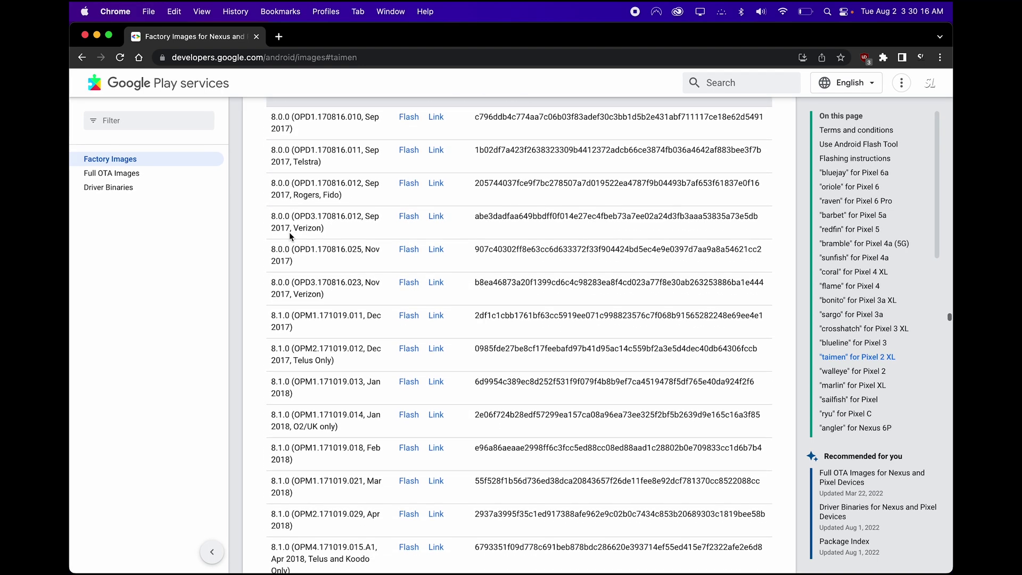
scroll(290, 234, "down", 20)
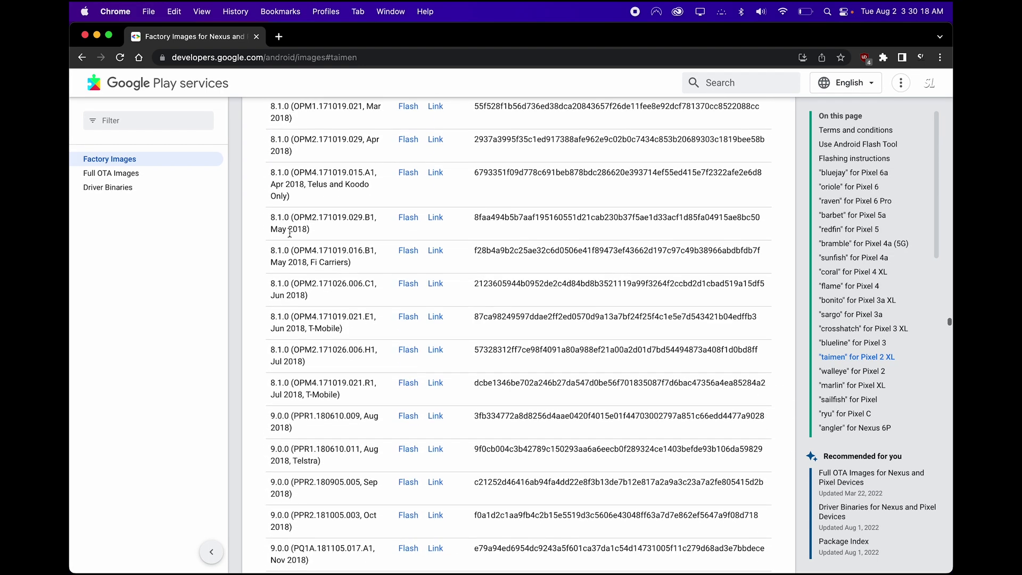
scroll(289, 235, "down", 10)
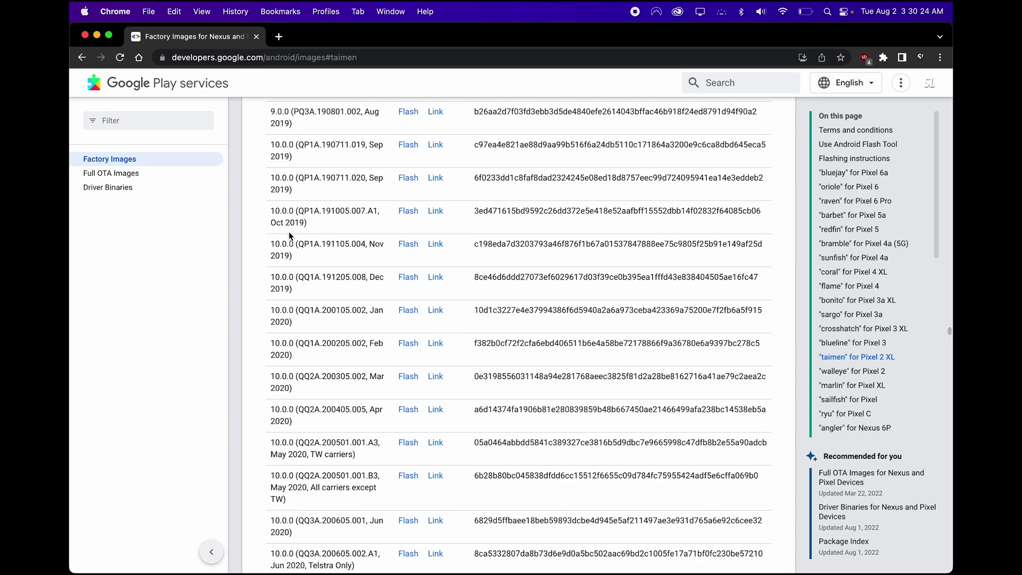
scroll(289, 235, "down", 1)
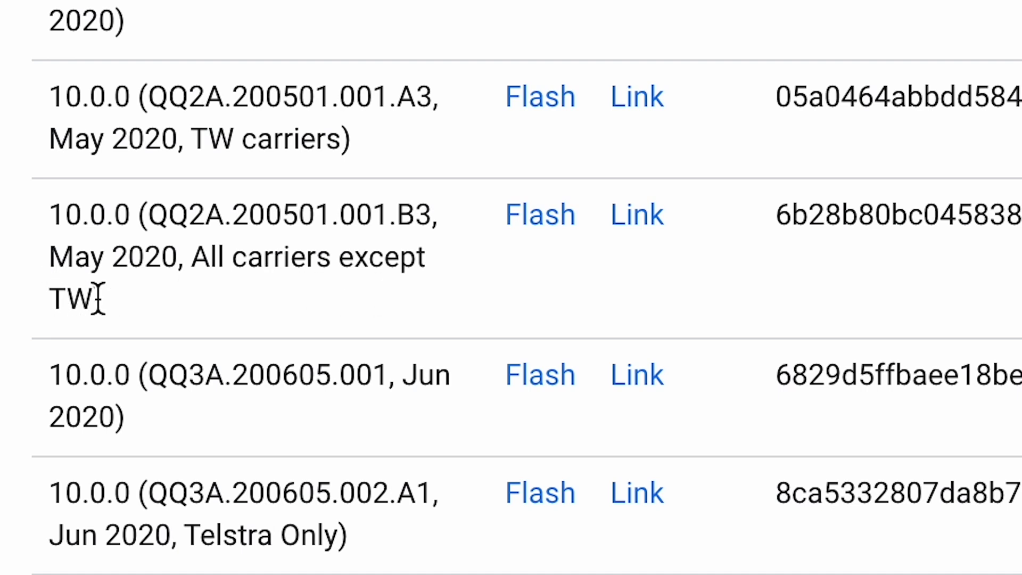
scroll(314, 188, "up", 10)
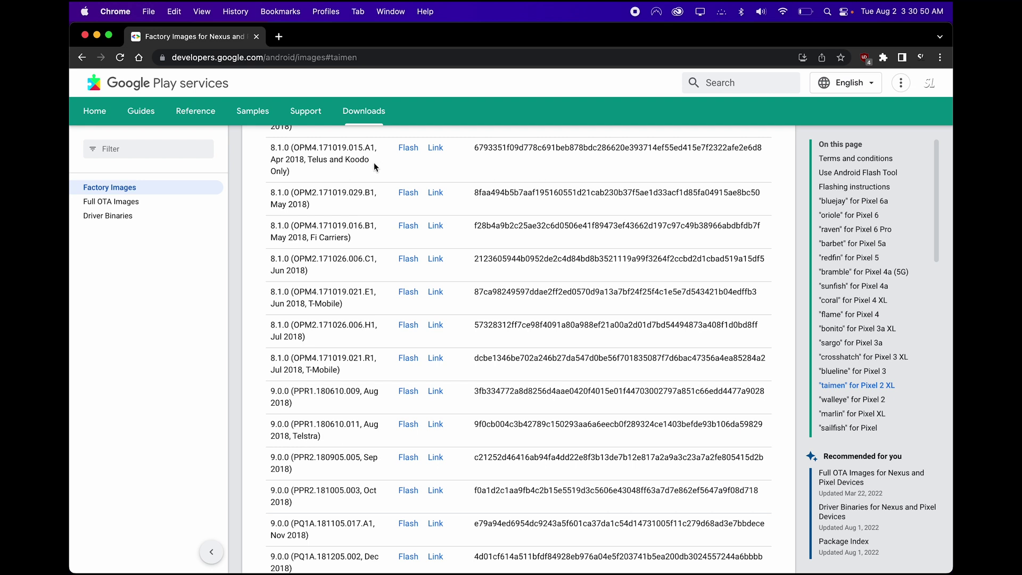
Scroll the taimen table to the 8.1.0 (OPM2.171026.006.H1, Jul 2018) row
scroll(305, 178, "up", 3)
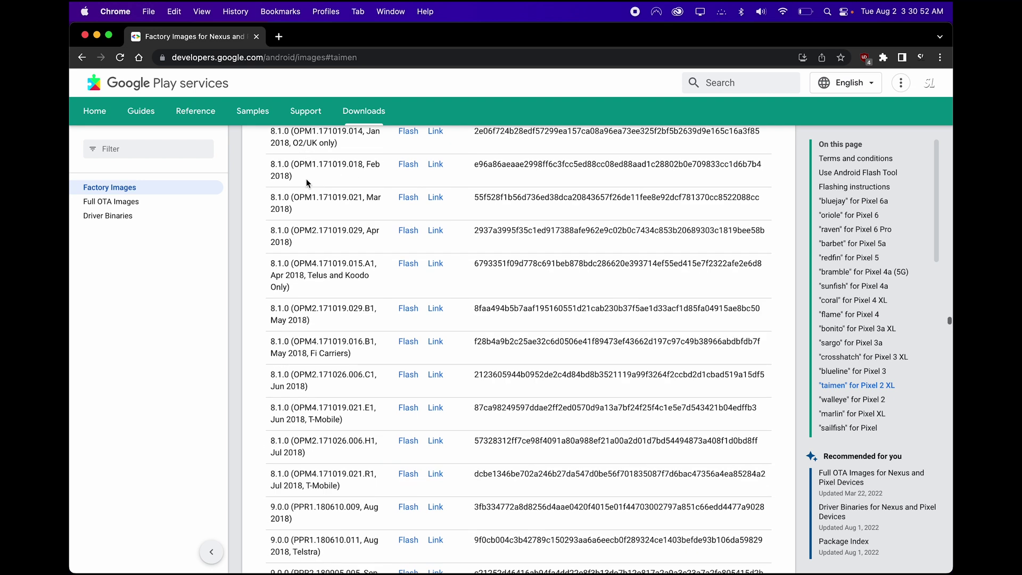
scroll(375, 369, "up", 4)
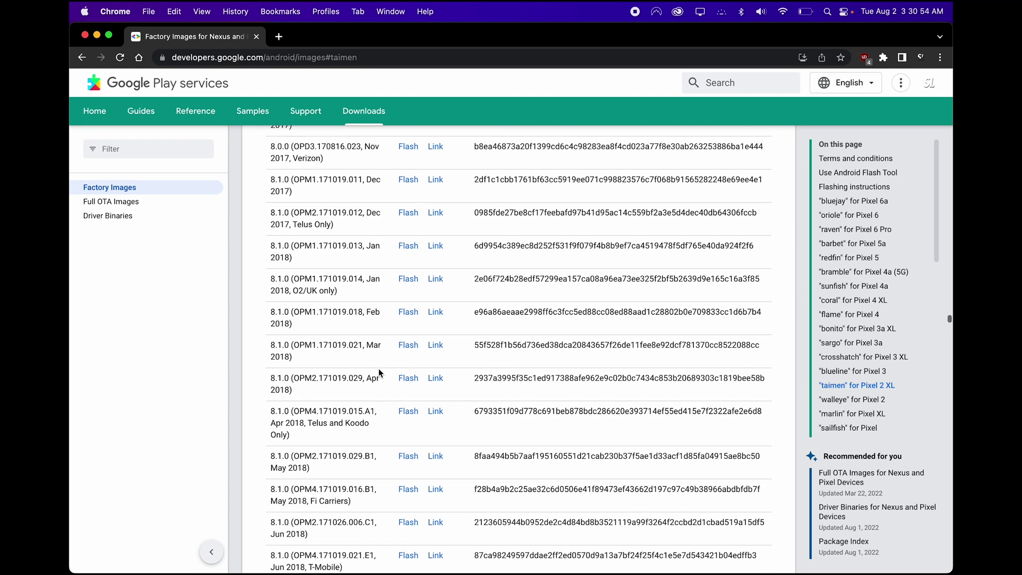
scroll(320, 240, "up", 2)
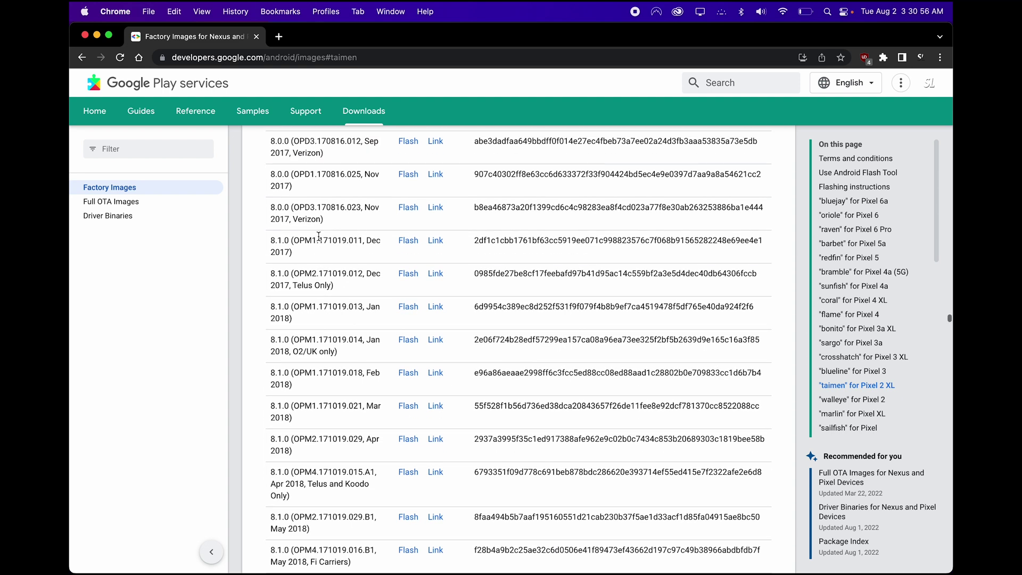
scroll(369, 236, "up", 3)
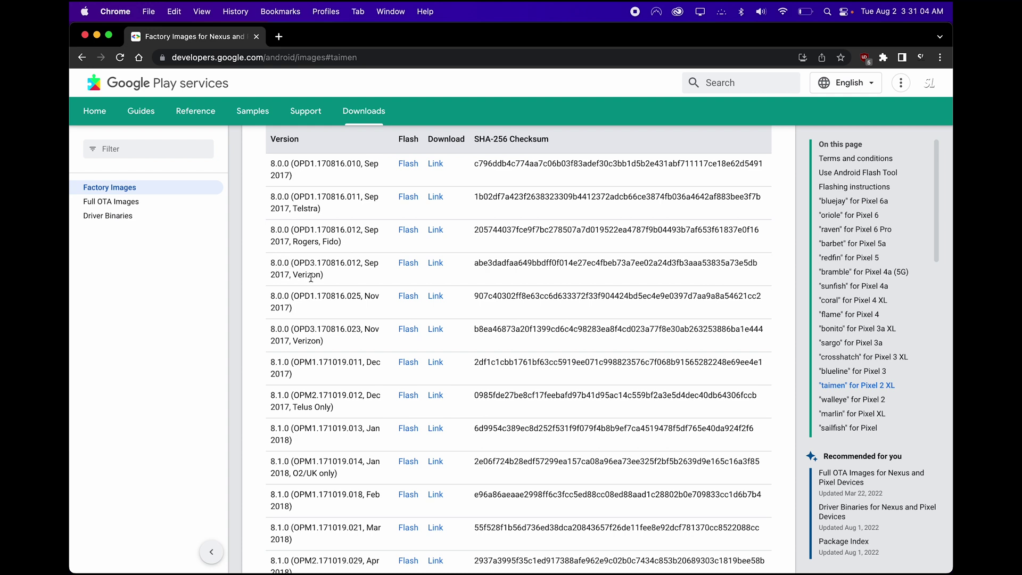
scroll(311, 277, "down", 5)
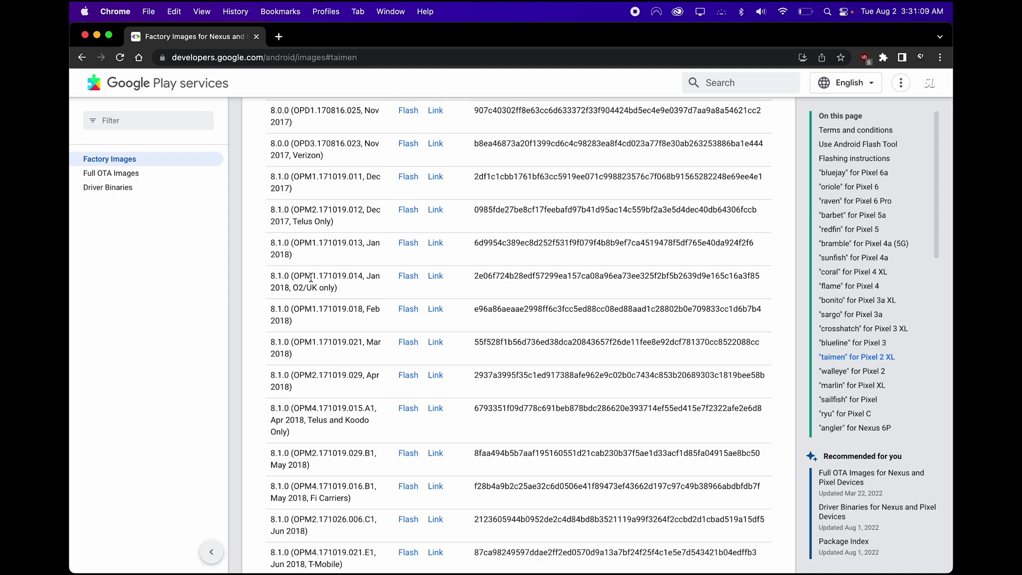
scroll(310, 277, "down", 3)
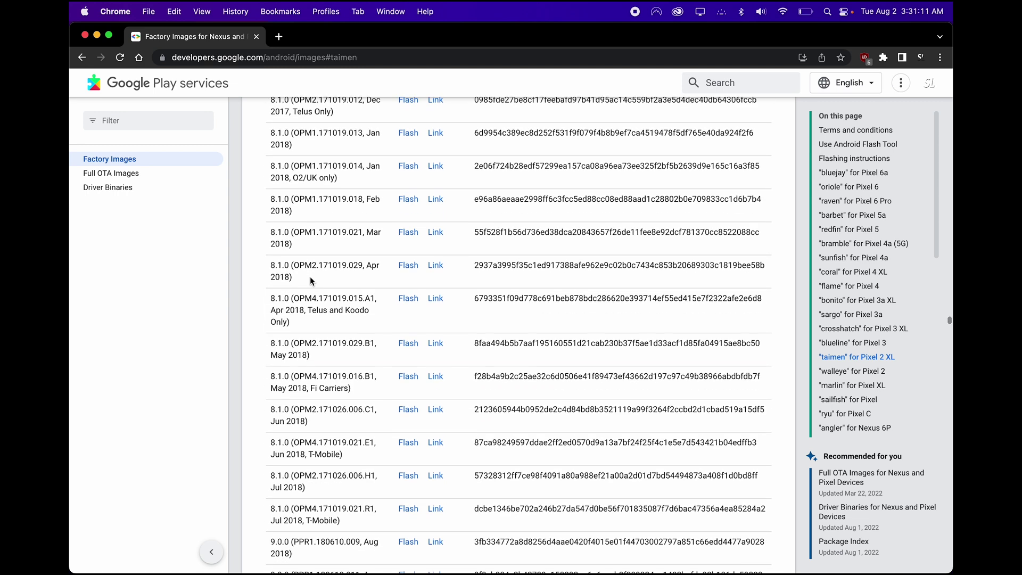
scroll(310, 276, "down", 2)
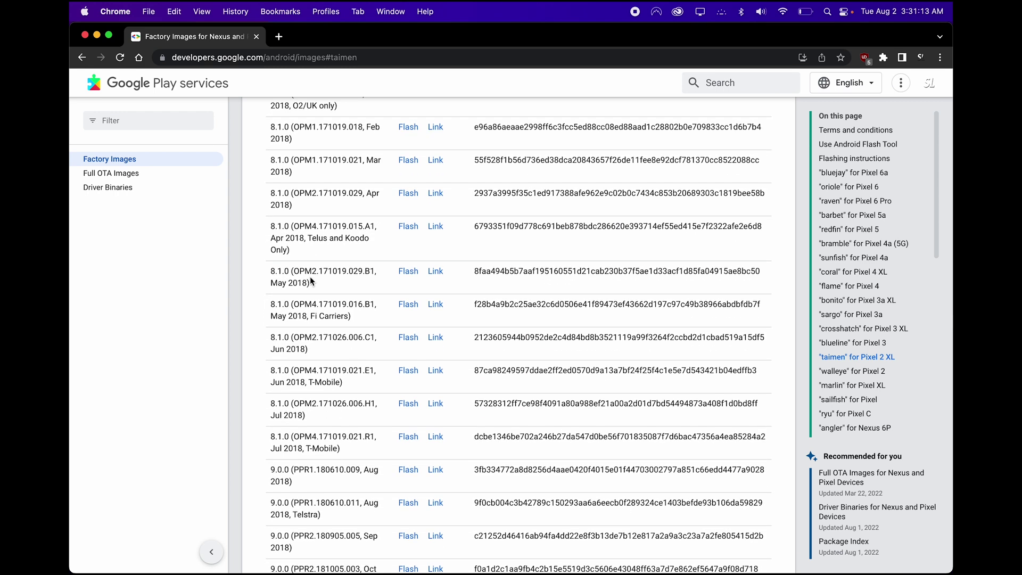
scroll(308, 412, "down", 5)
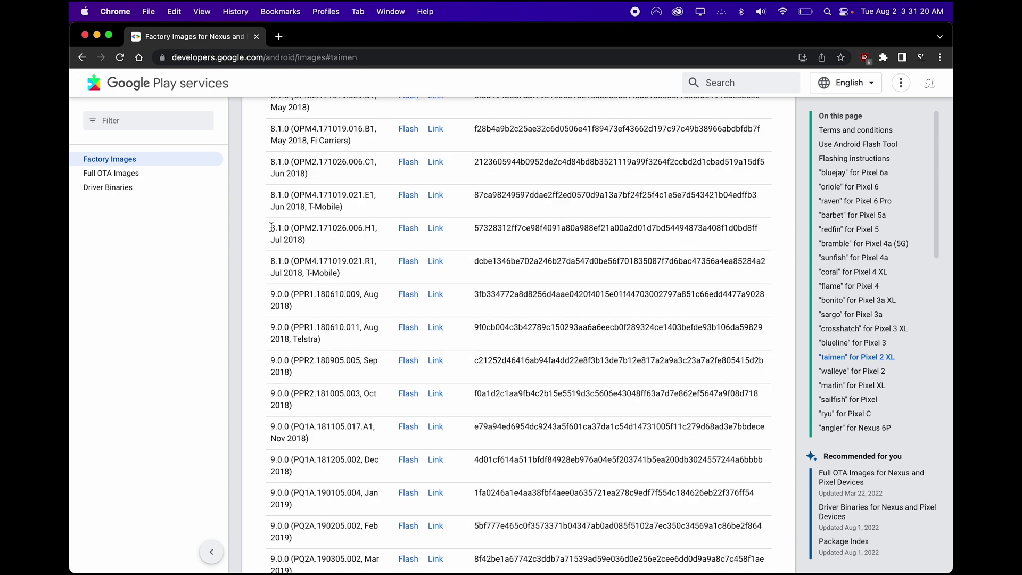
Highlight the OPM2.171026.006.H1 version text and open that build in Android Flash Tool
left_click_drag(271, 228, 380, 233)
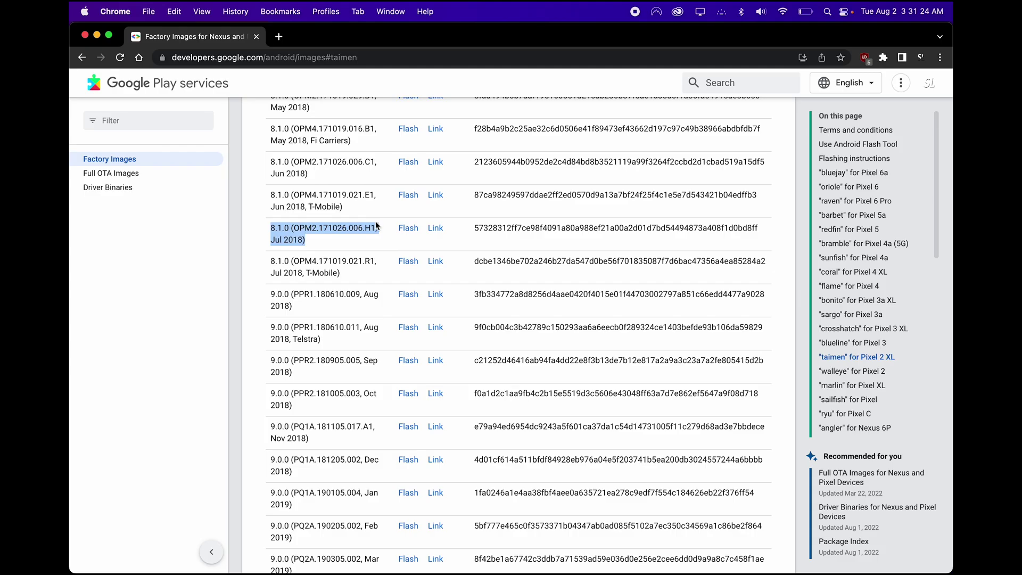
left_click(351, 238)
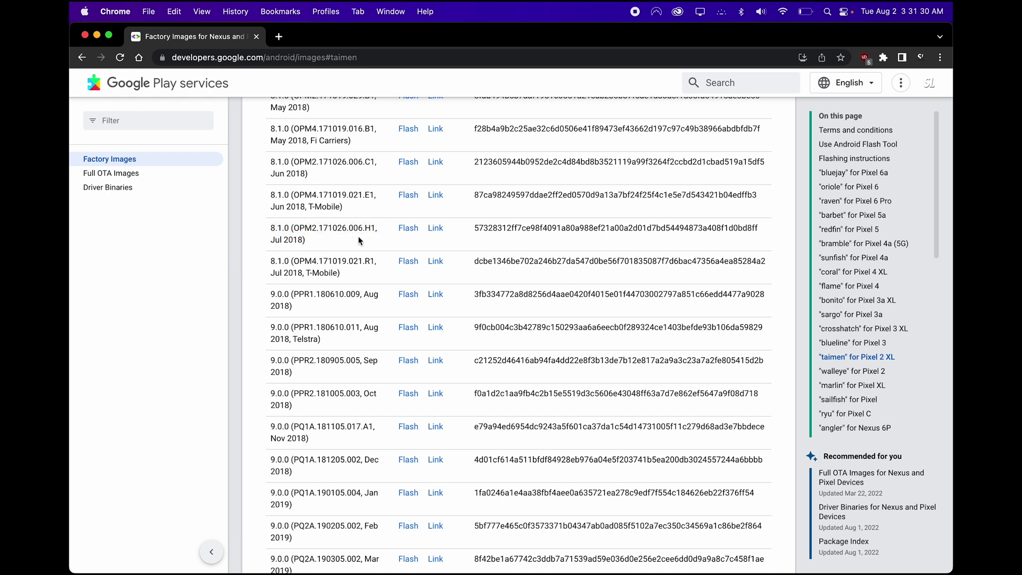
left_click(407, 231)
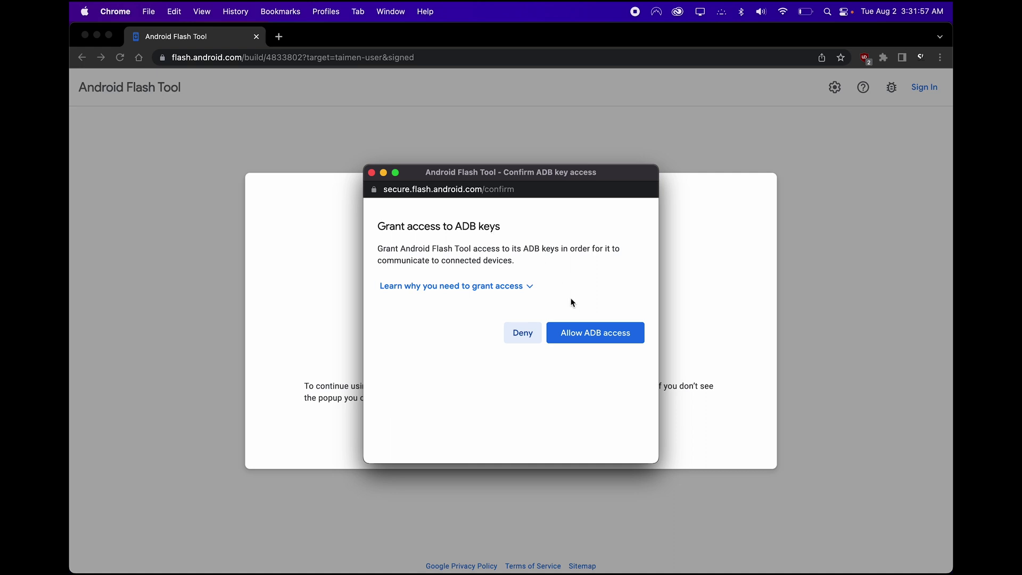
Allow Android Flash Tool access to the ADB keys
left_click(575, 338)
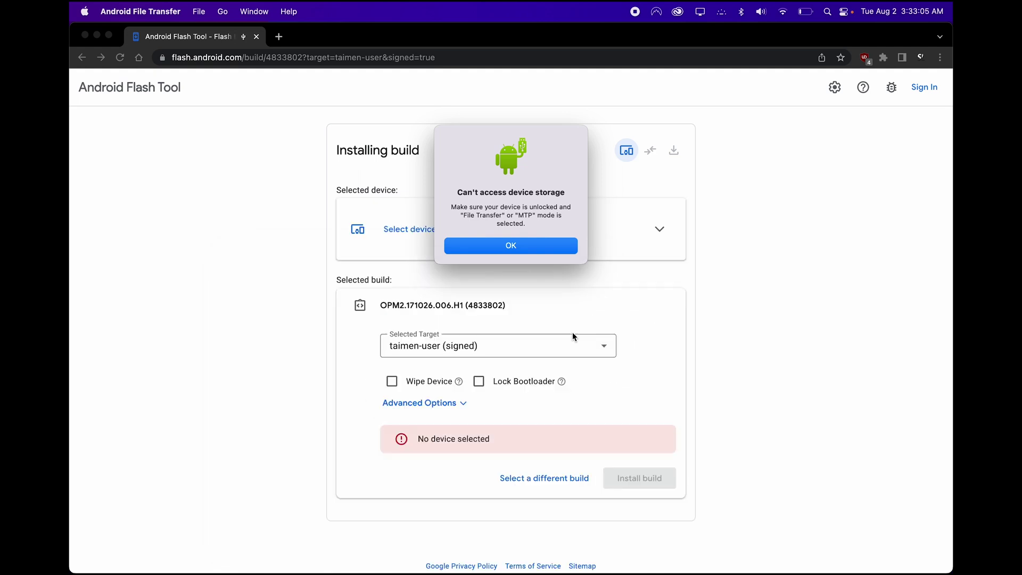
Dismiss the storage alert and connect the paired Pixel 2 XL as the target device
left_click(511, 246)
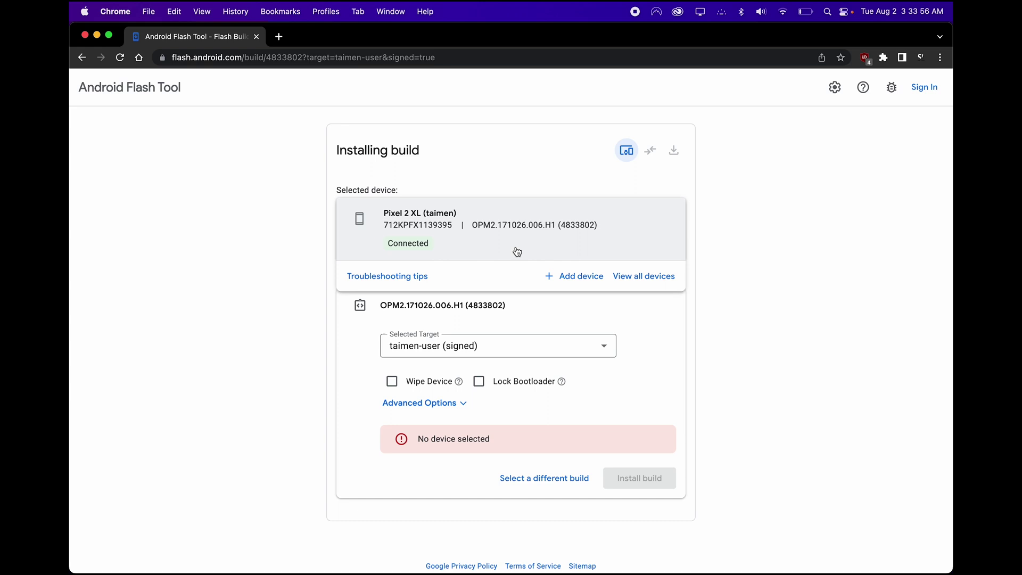
left_click(517, 252)
left_click(516, 252)
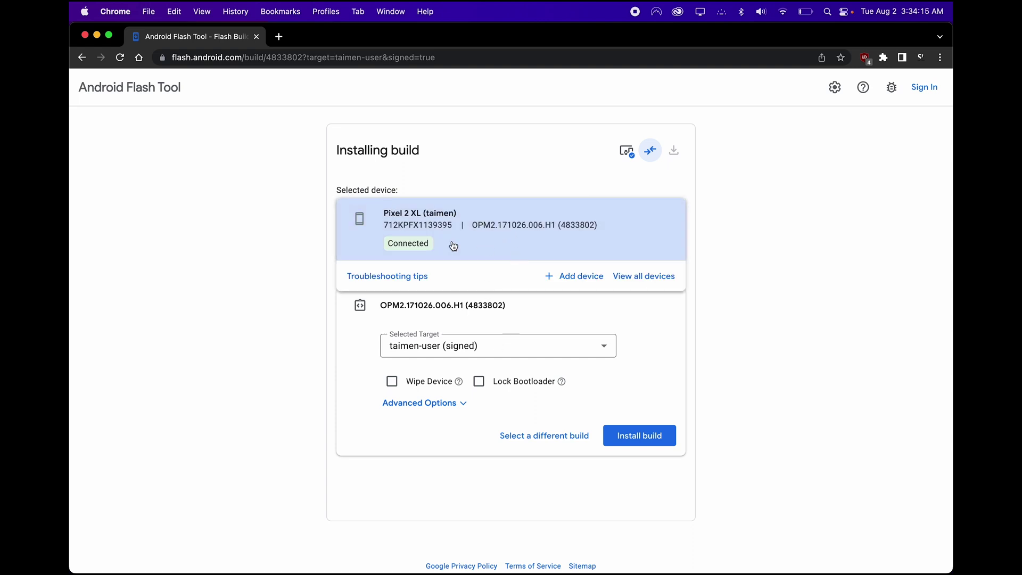
left_click(562, 279)
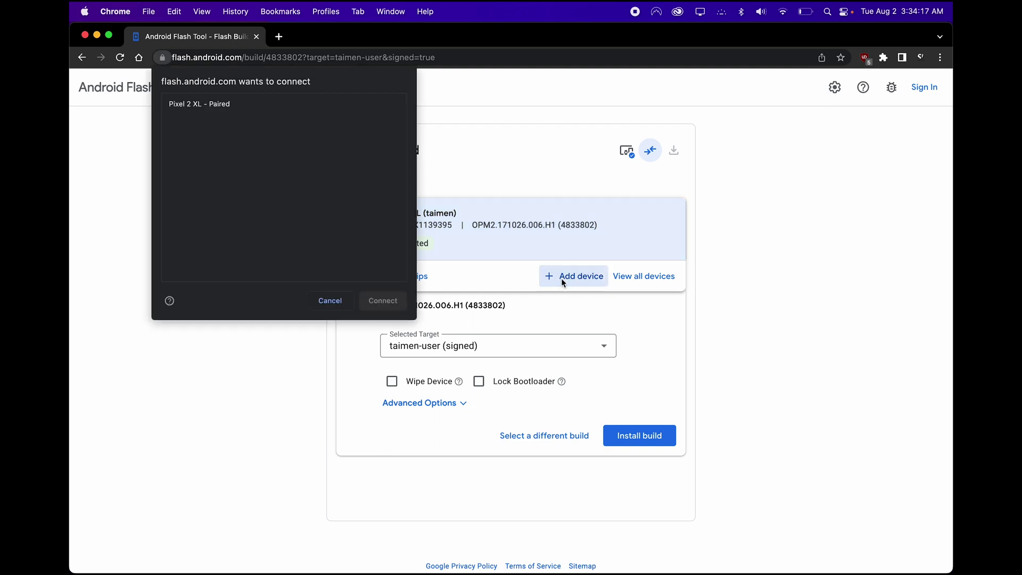
left_click(244, 108)
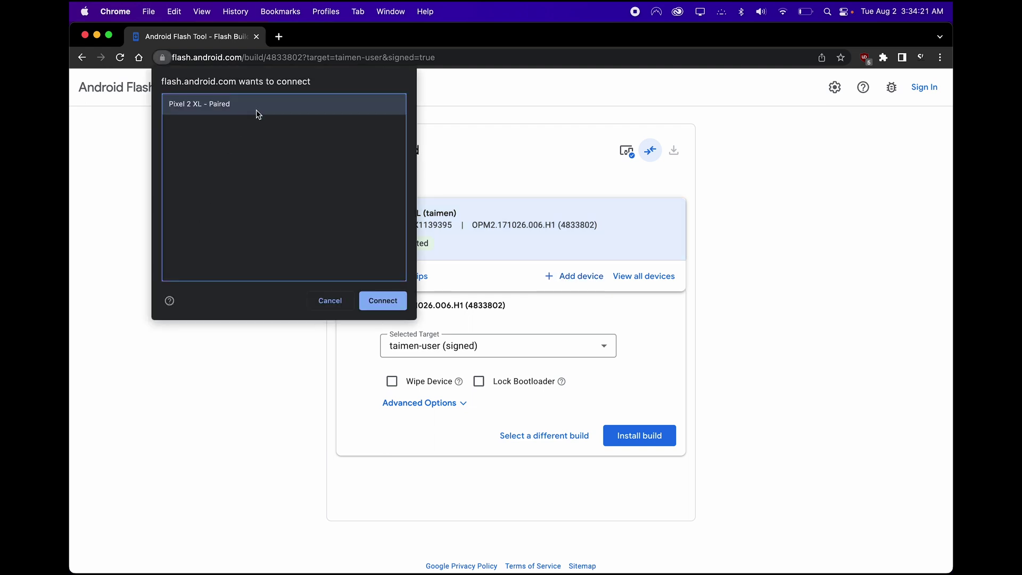
left_click(383, 301)
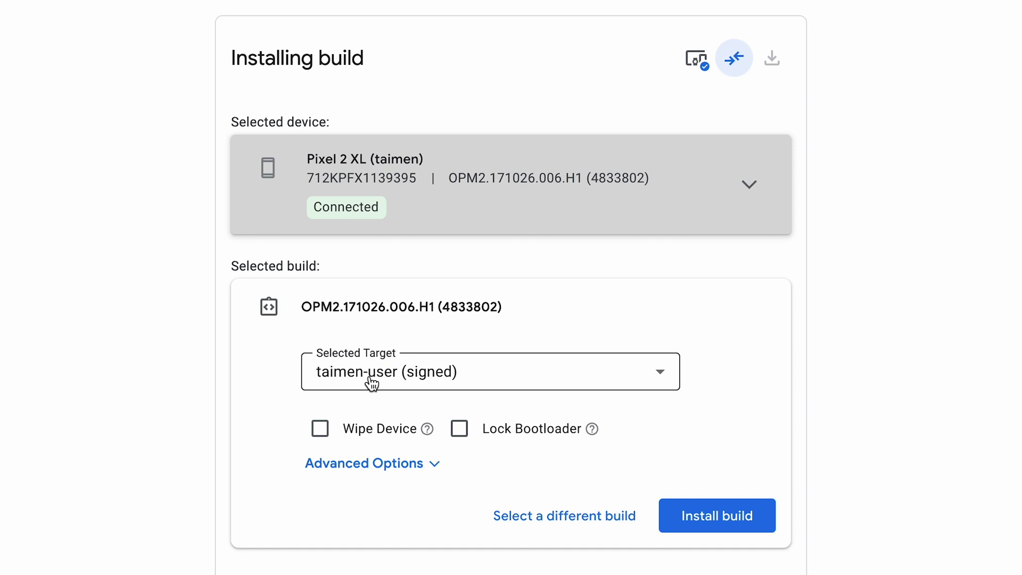
Check Wipe Device, Lock Bootloader and Force Flash all Partitions, then choose Install build
left_click(317, 435)
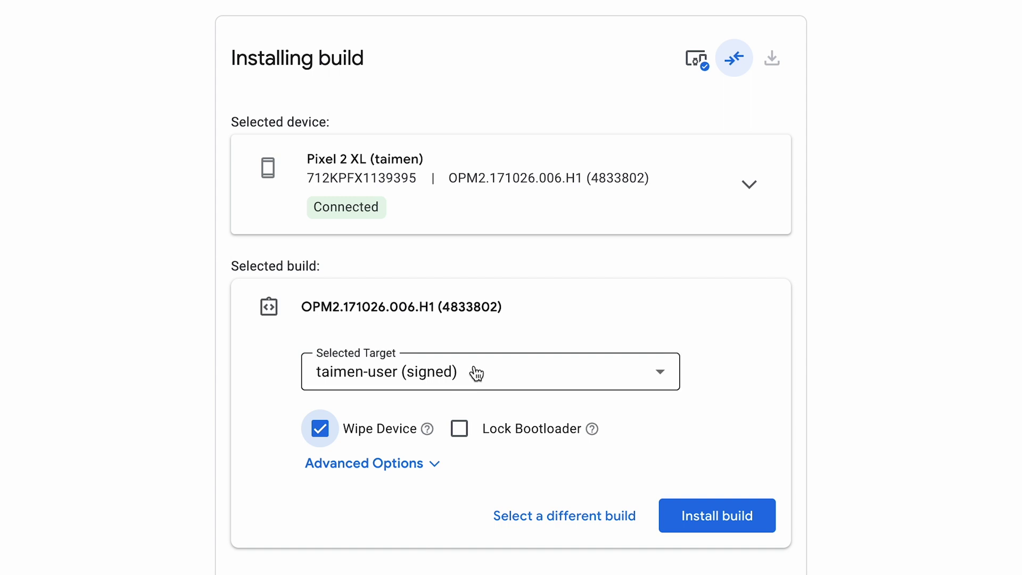
left_click(460, 432)
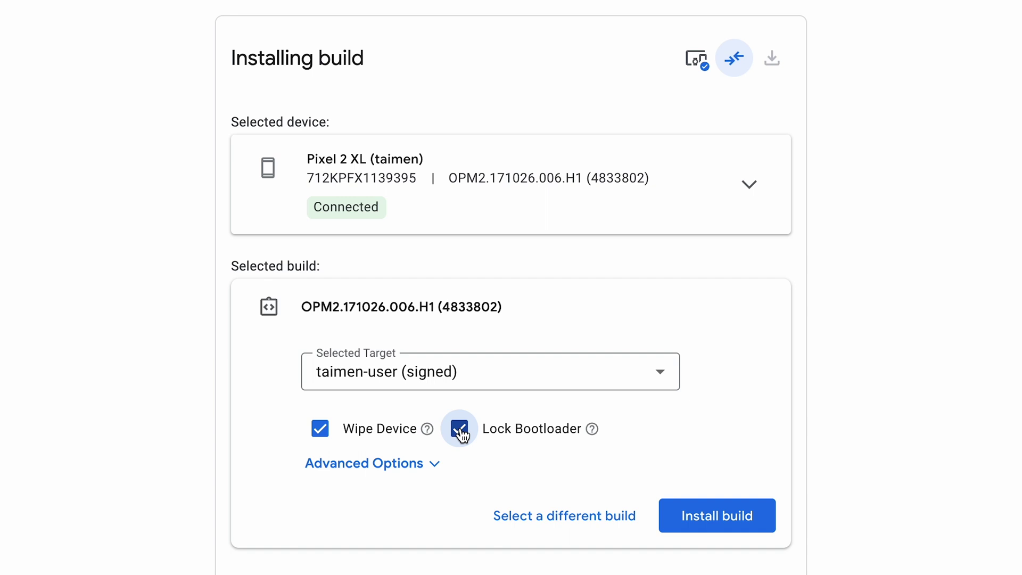
left_click(407, 469)
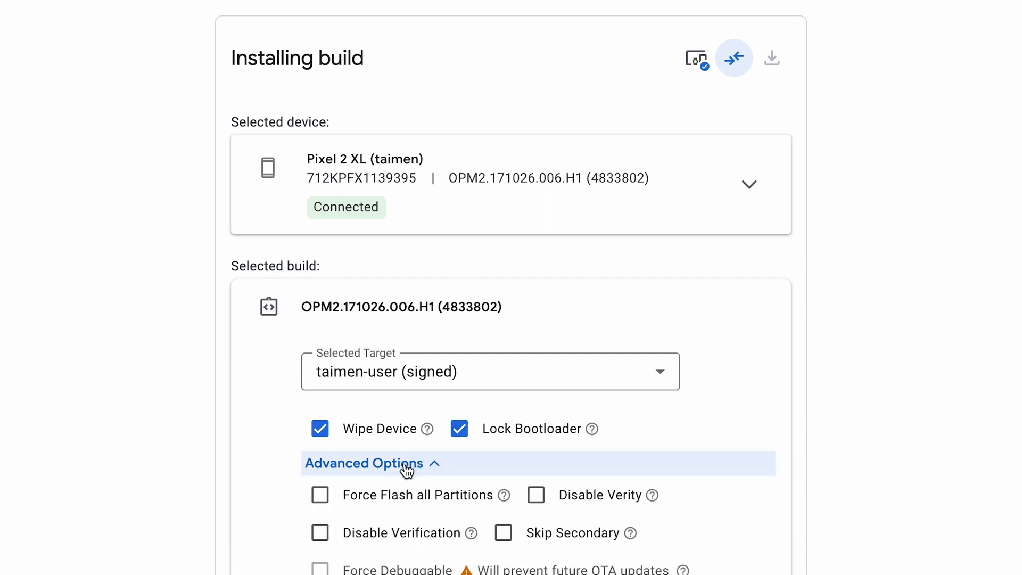
left_click(321, 497)
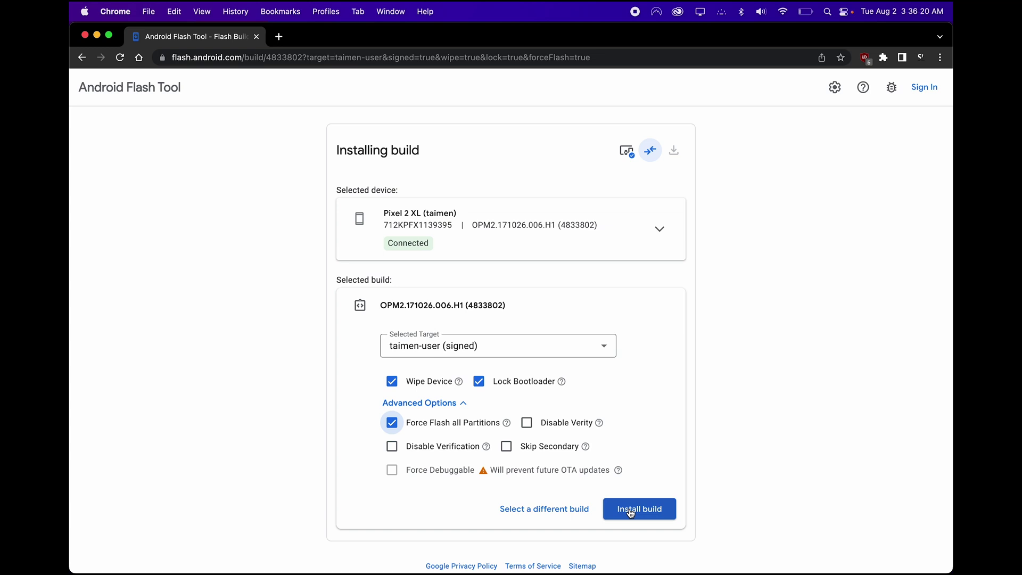
left_click(630, 513)
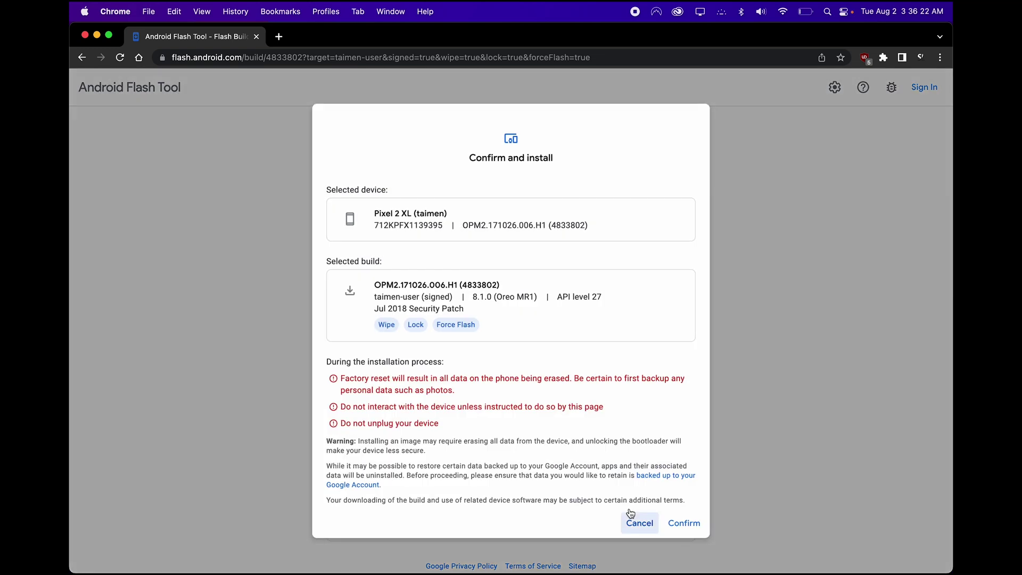
Confirm the taimen-user install and accept the license agreement
left_click(684, 522)
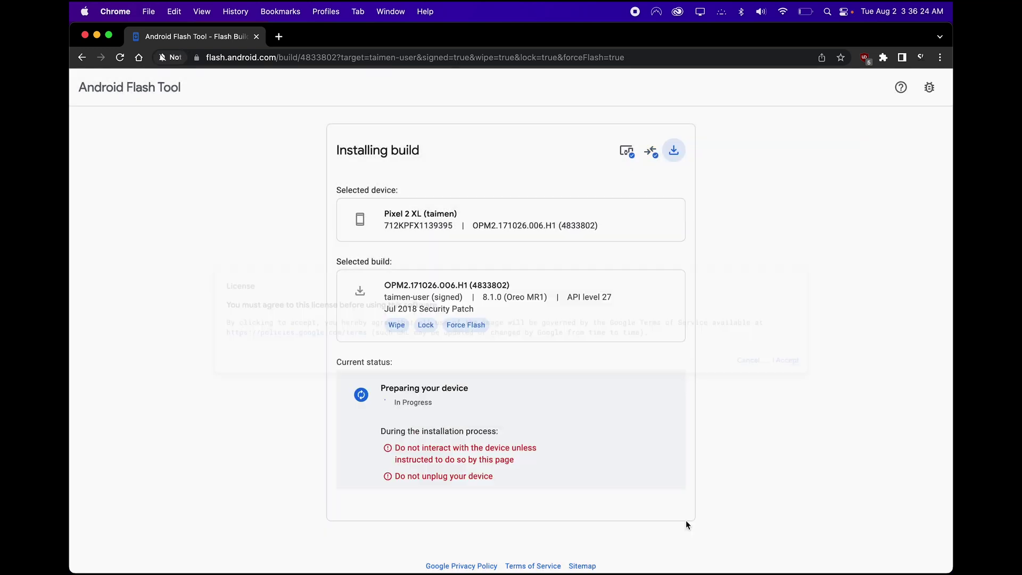
left_click(836, 366)
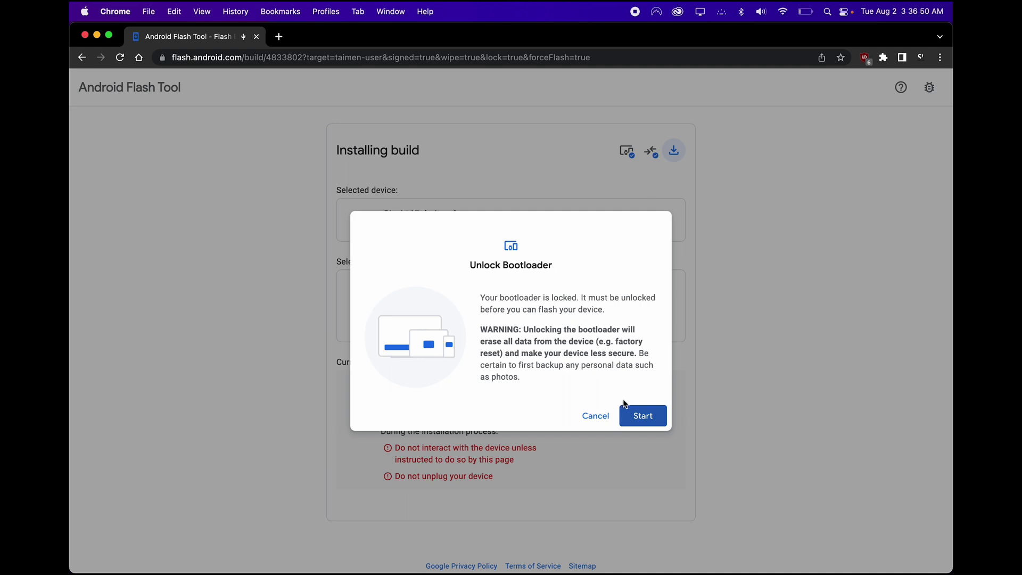
Start unlocking the Pixel 2 XL bootloader from the Unlock Bootloader prompt
left_click(637, 418)
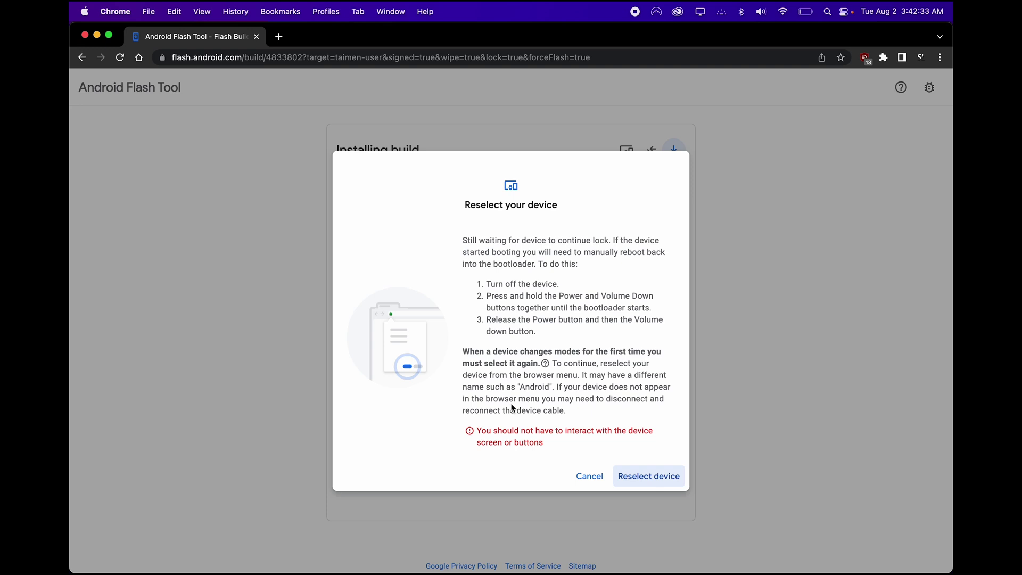
Reselect the device and cancel the empty device chooser so installation completes
left_click(629, 481)
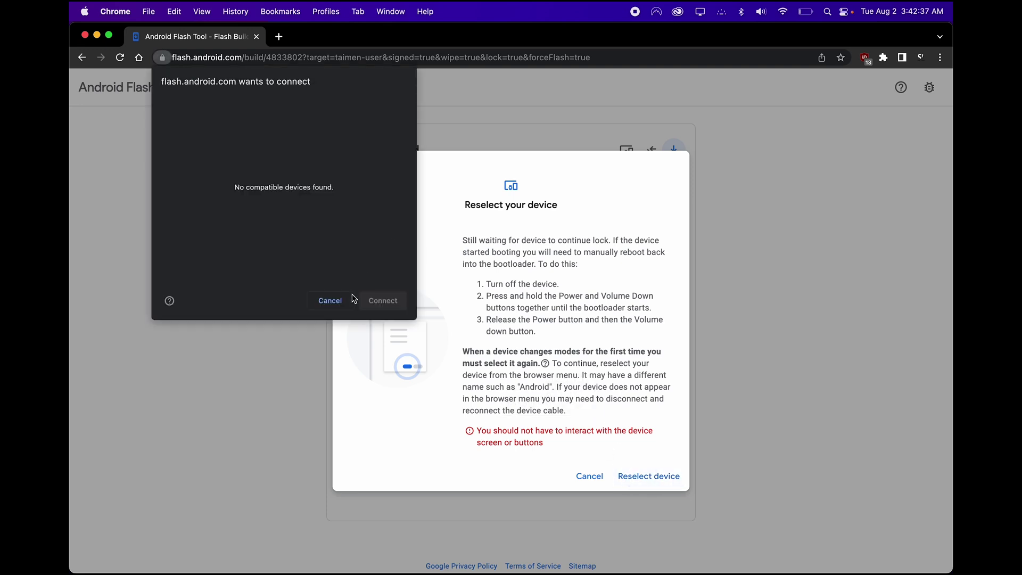
left_click(330, 300)
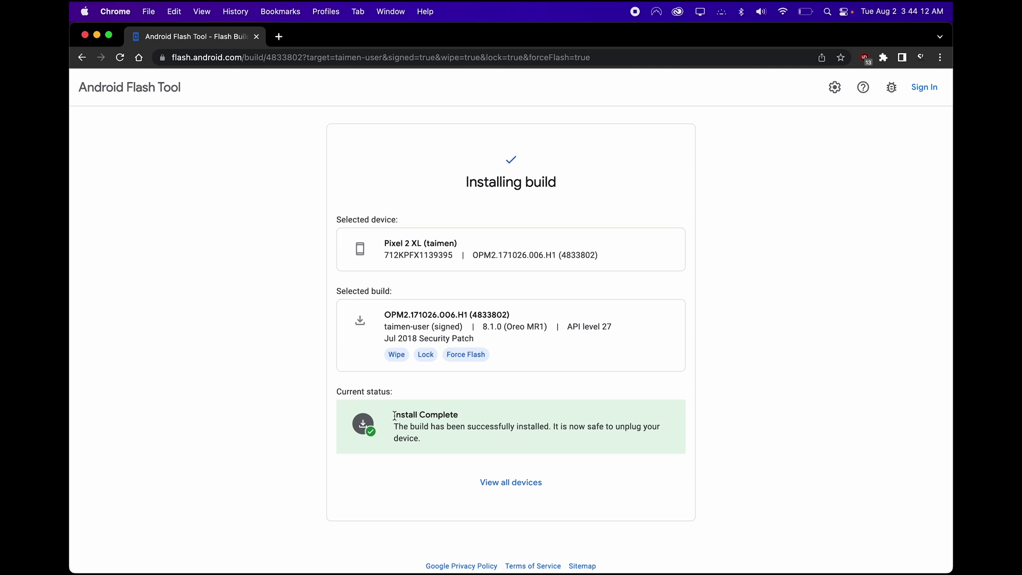
Highlight the Install Complete status message
left_click_drag(394, 416, 495, 422)
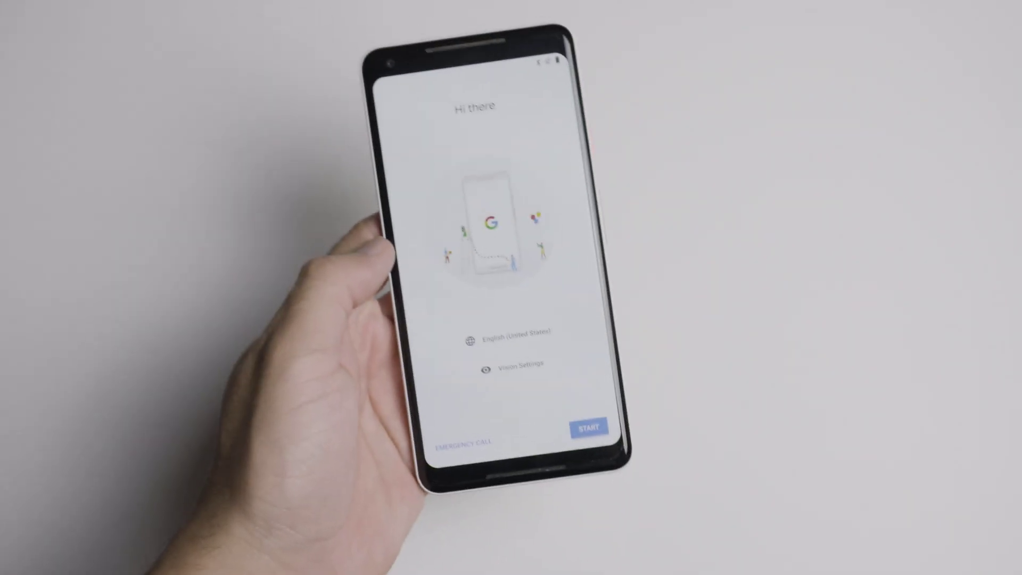